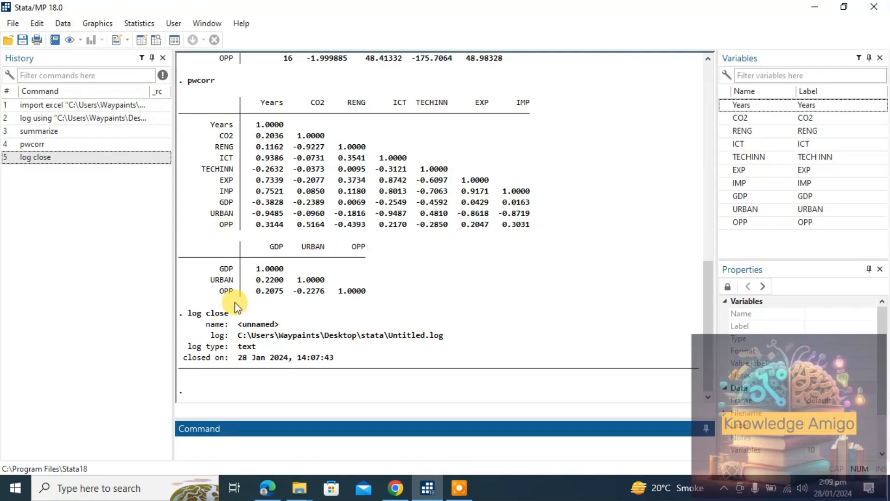
left_click(144, 26)
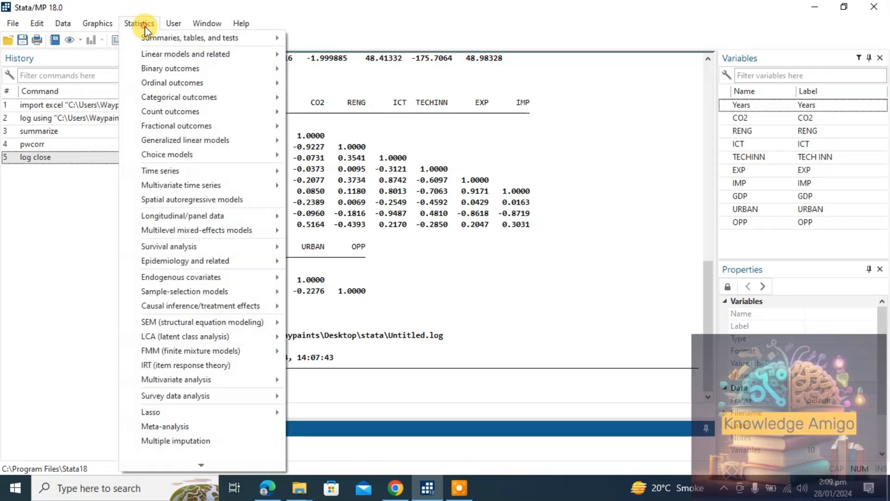
left_click(20, 263)
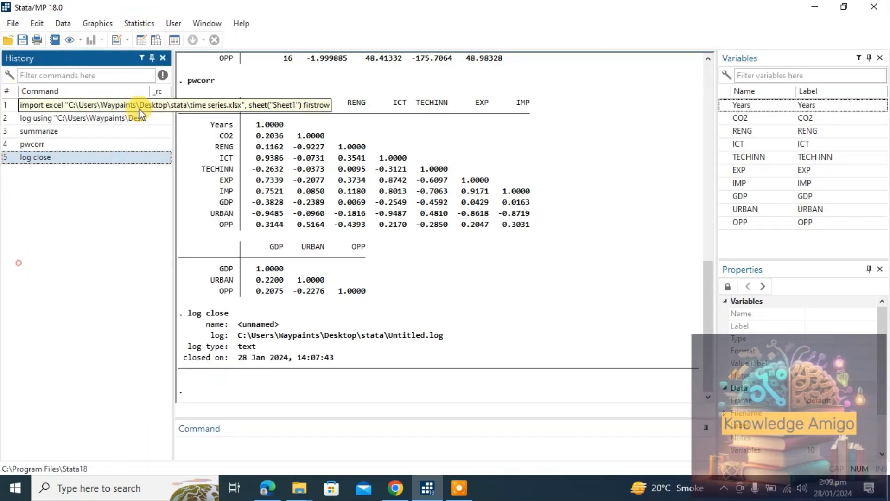
Create a new do-file and copy the summarize and pwcorr commands from the command history into it, one per line.
left_click(116, 40)
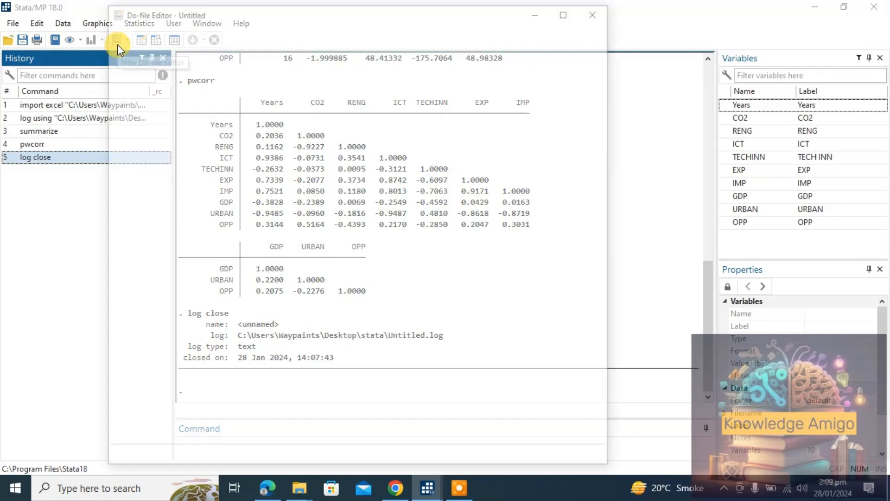
left_click(540, 11)
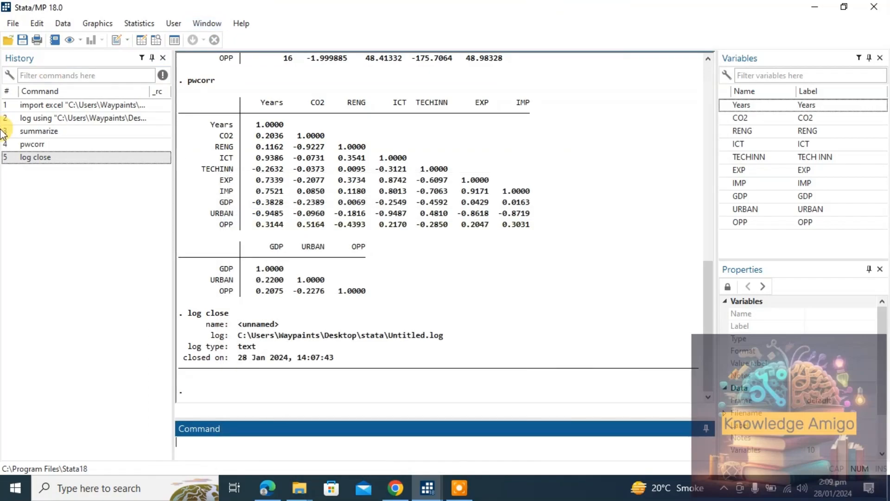
left_click(43, 131)
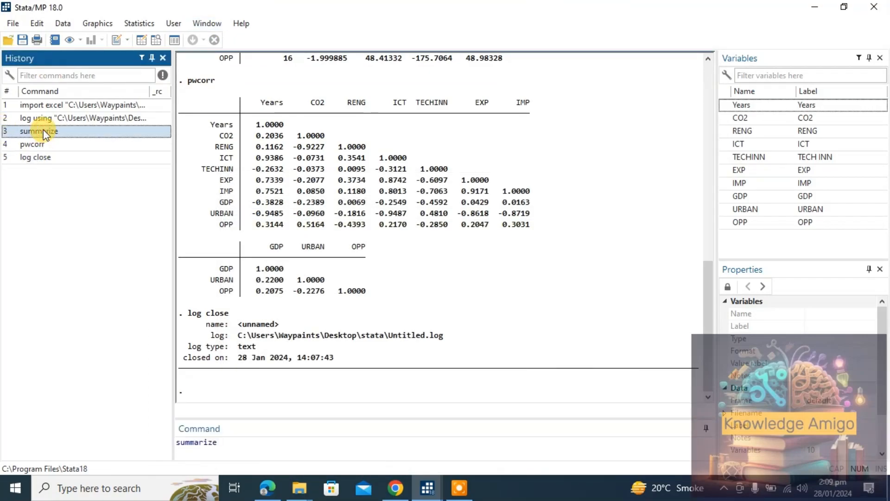
key("shift+Down")
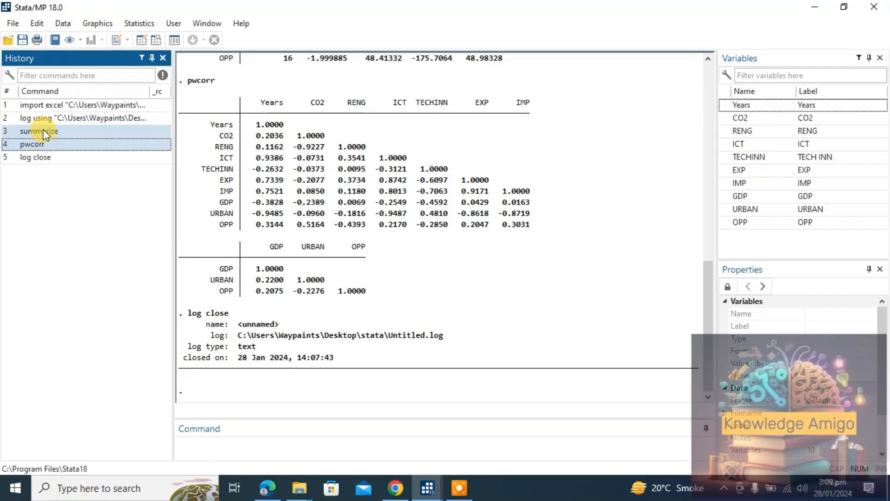
mouse_move(425, 490)
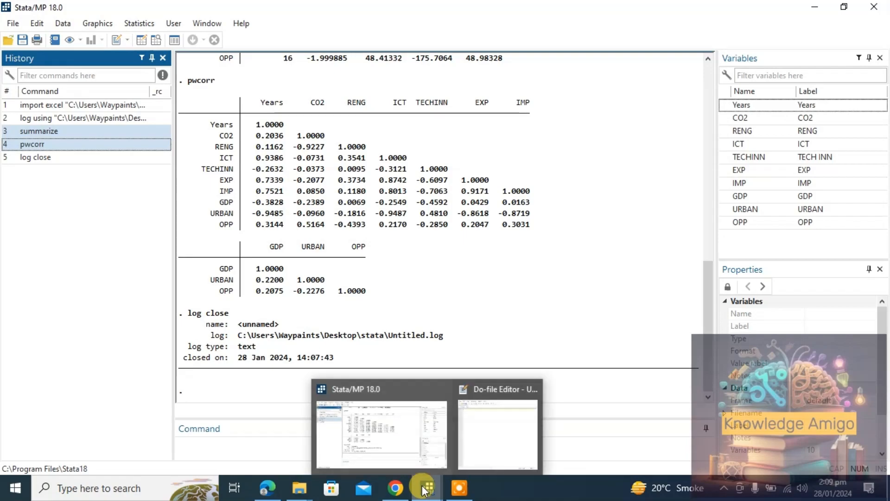
left_click(513, 439)
type("summarize pwcorr")
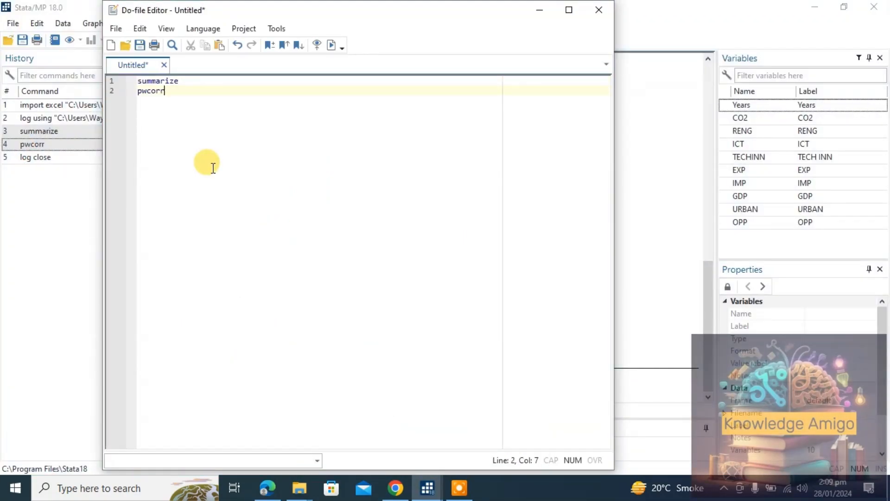
Save the do-file as "do file" in the stata folder on the Desktop, using the Do-file (*.do) type.
left_click(115, 29)
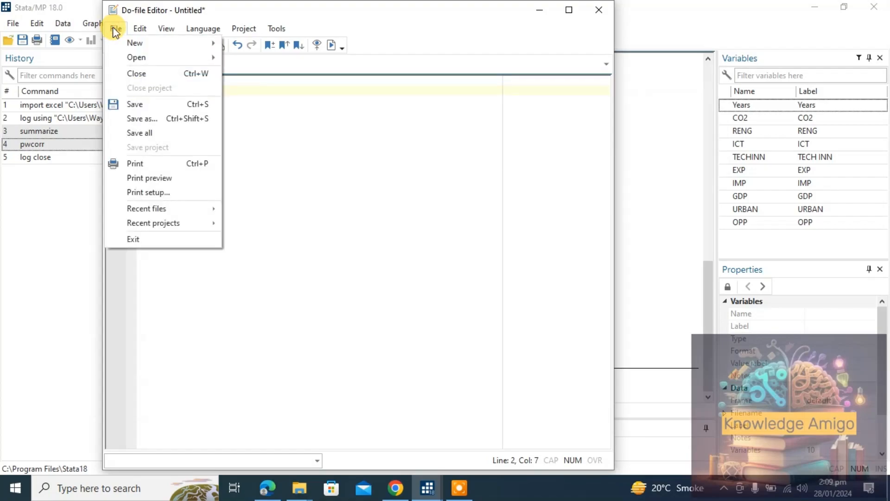
left_click(158, 117)
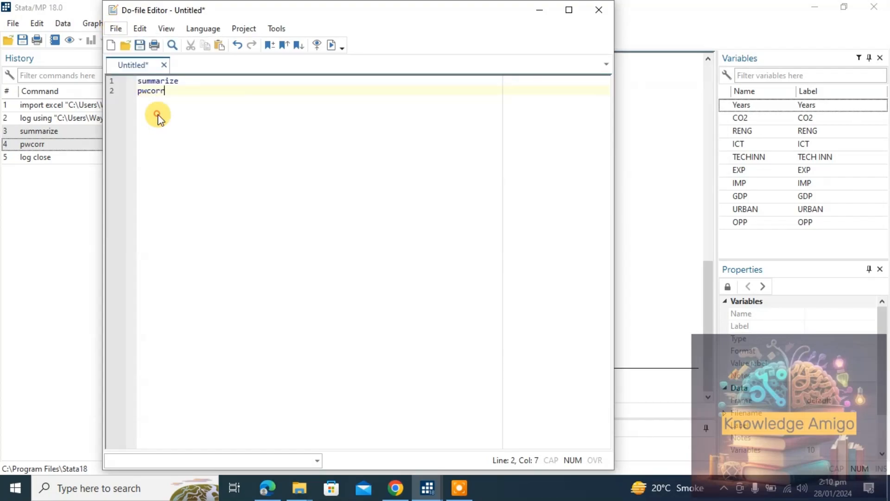
type("do file")
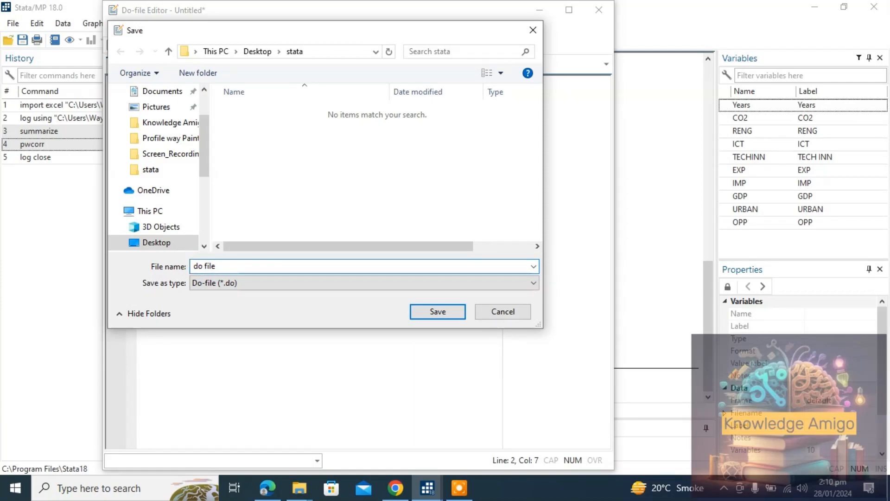
left_click(449, 311)
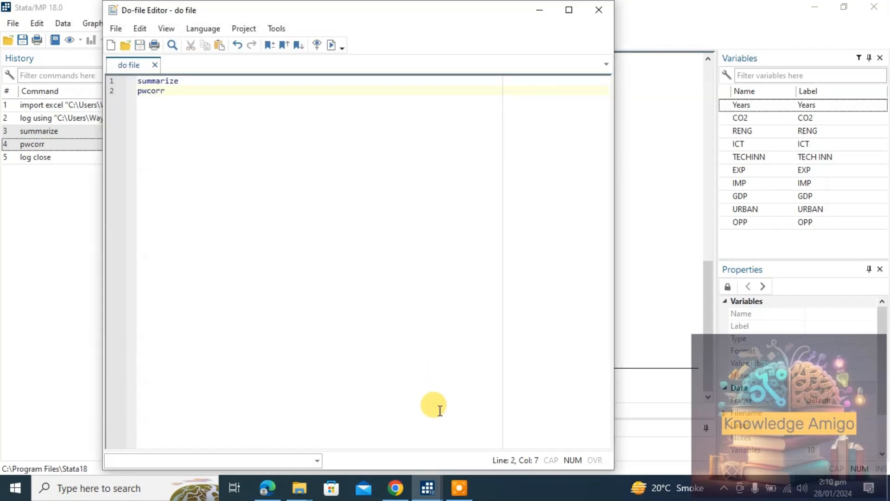
Try to open ~do file.do.stswp from the stata folder with Adobe Acrobat Reader, and close the folder and Do-file Editor windows.
left_click(302, 493)
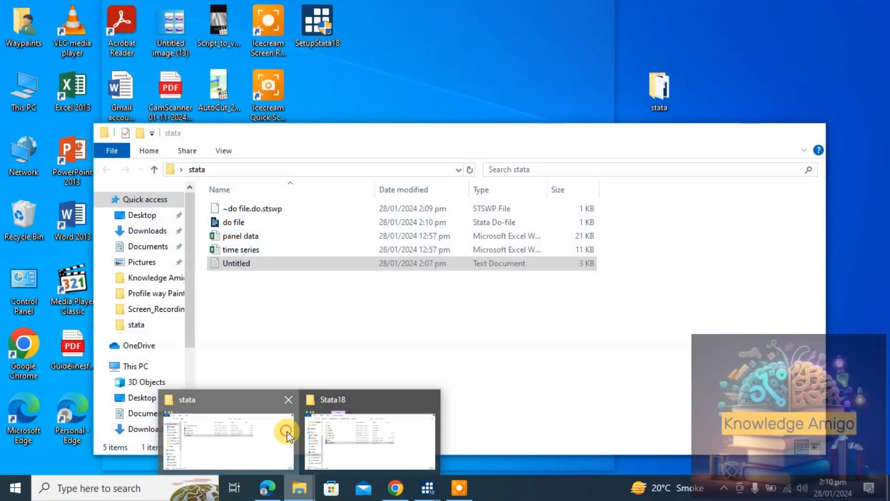
left_click(287, 435)
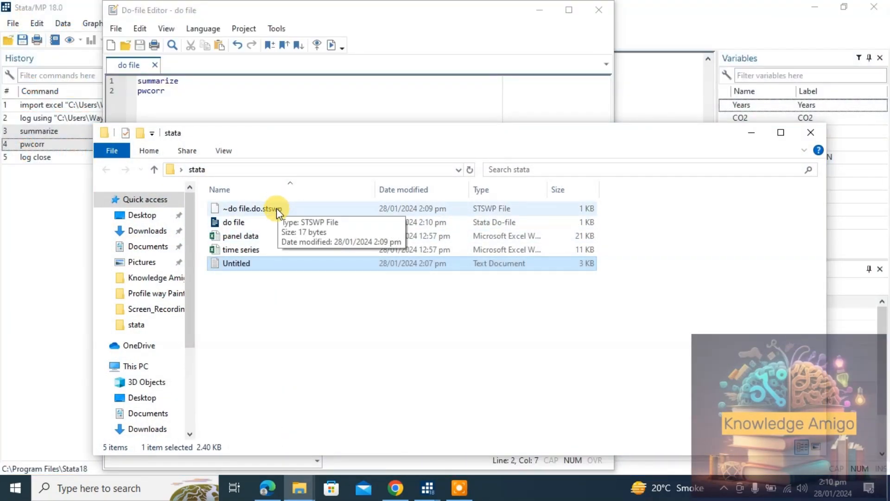
left_click(308, 204)
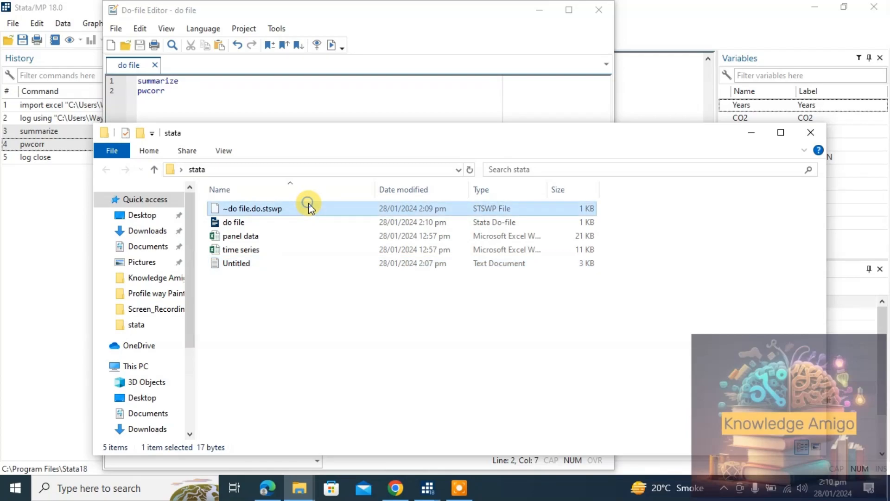
right_click(308, 204)
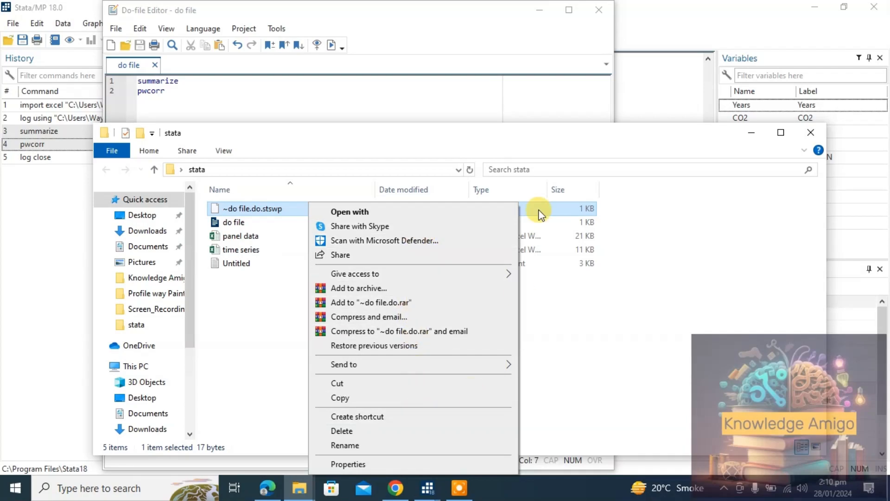
left_click(474, 210)
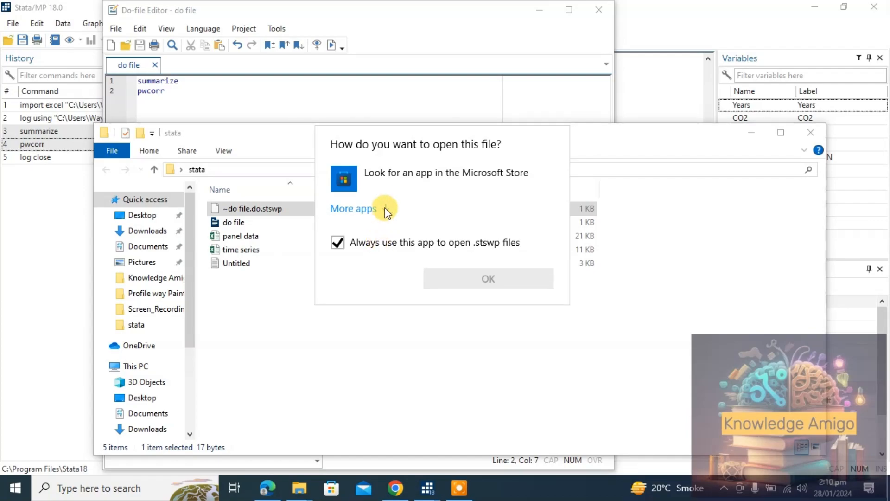
left_click(385, 209)
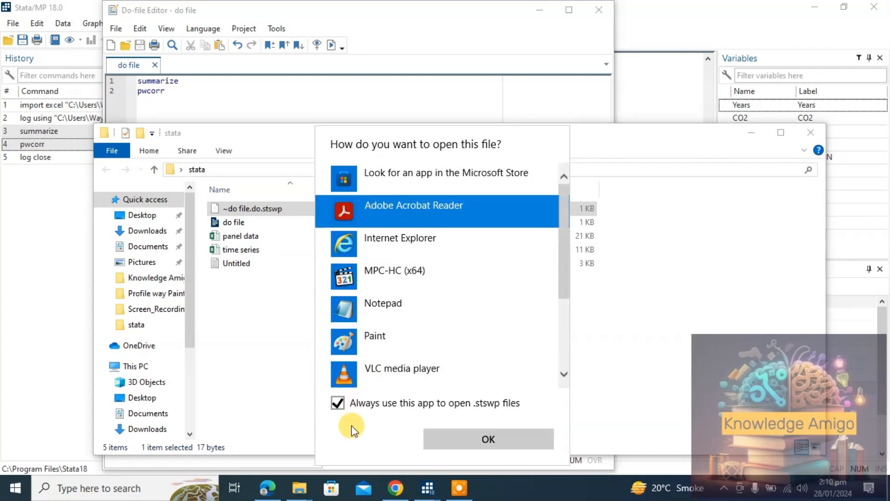
left_click(565, 340)
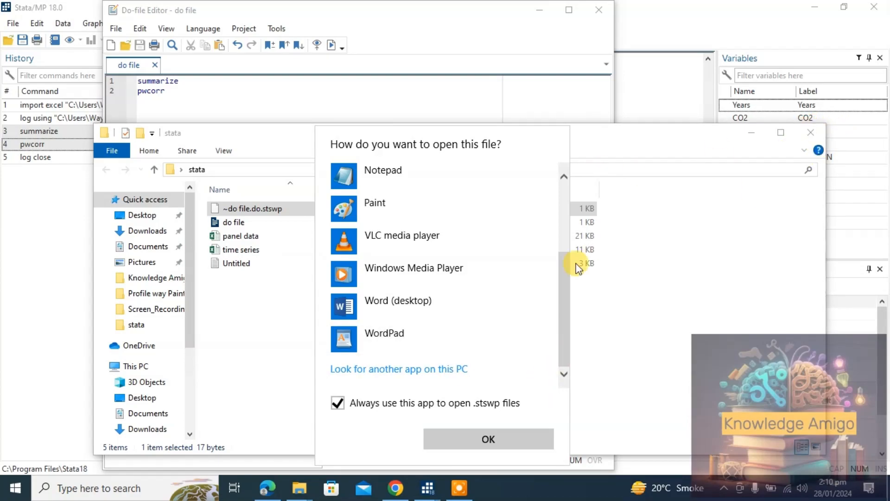
left_click(485, 441)
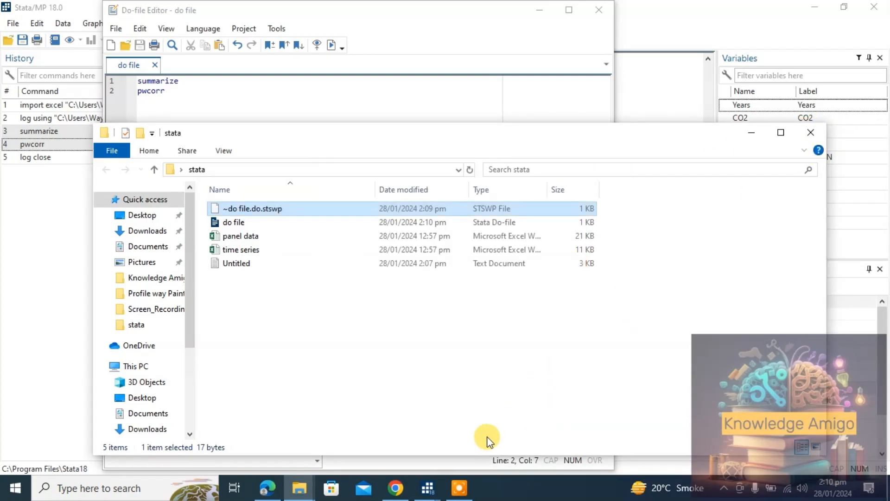
left_click(810, 133)
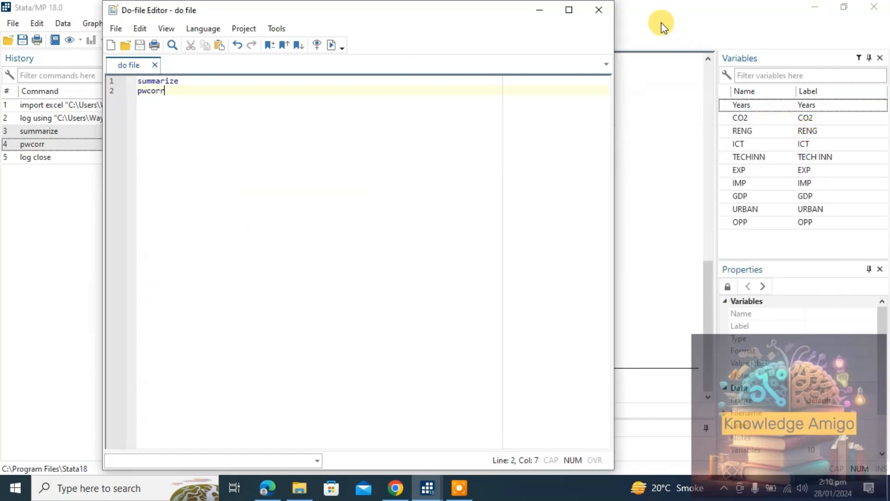
left_click(591, 16)
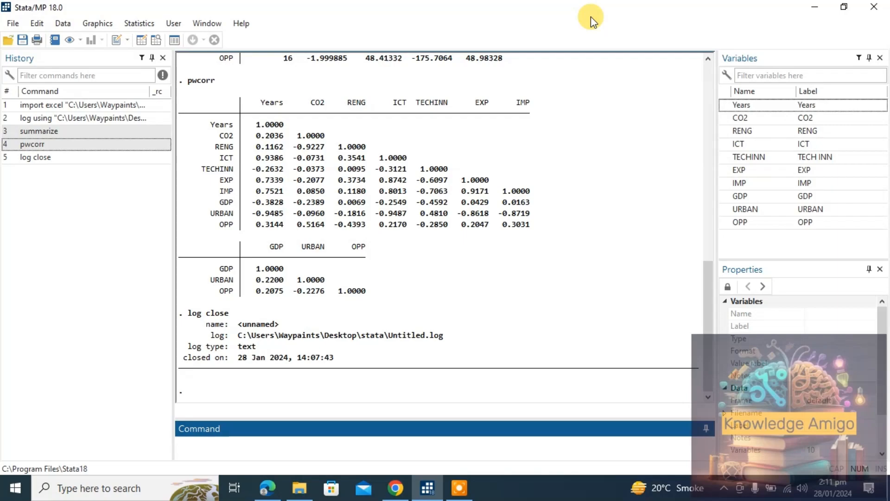
Start a Summary statistics analysis and add the variables CO2, RENG, TECHINN, EXP and IMP.
left_click(152, 17)
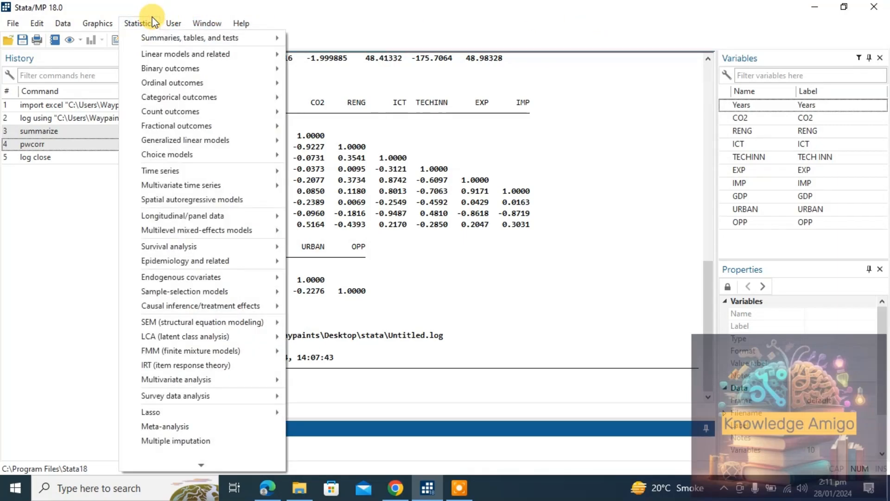
mouse_move(161, 46)
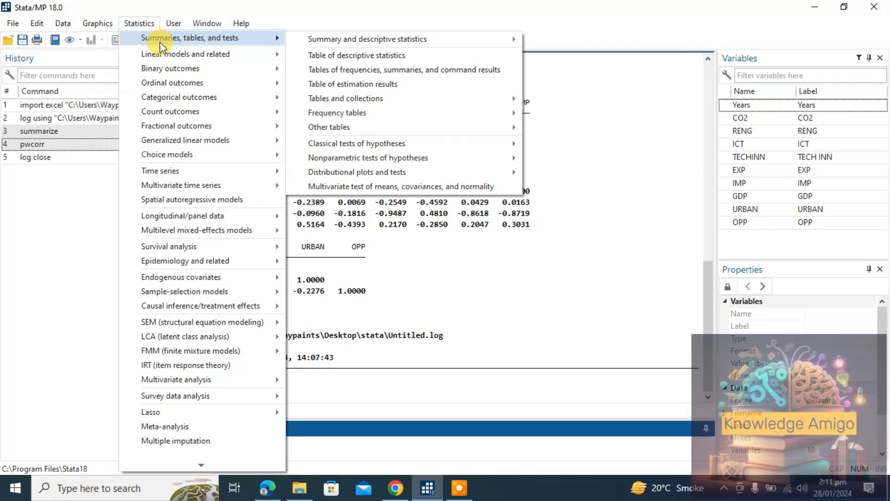
mouse_move(349, 39)
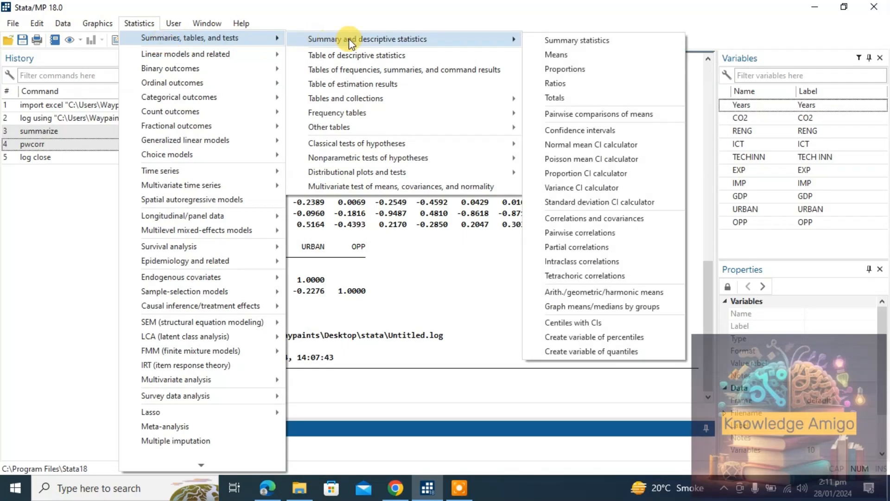
left_click(599, 42)
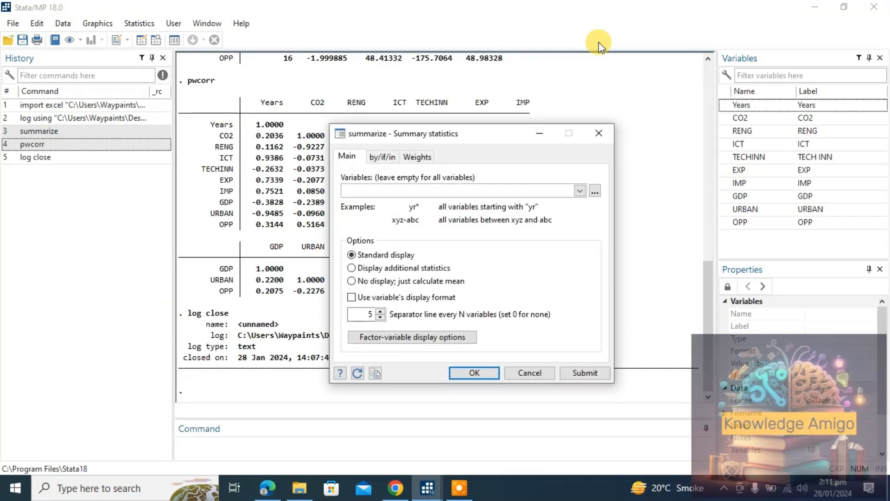
left_click(579, 191)
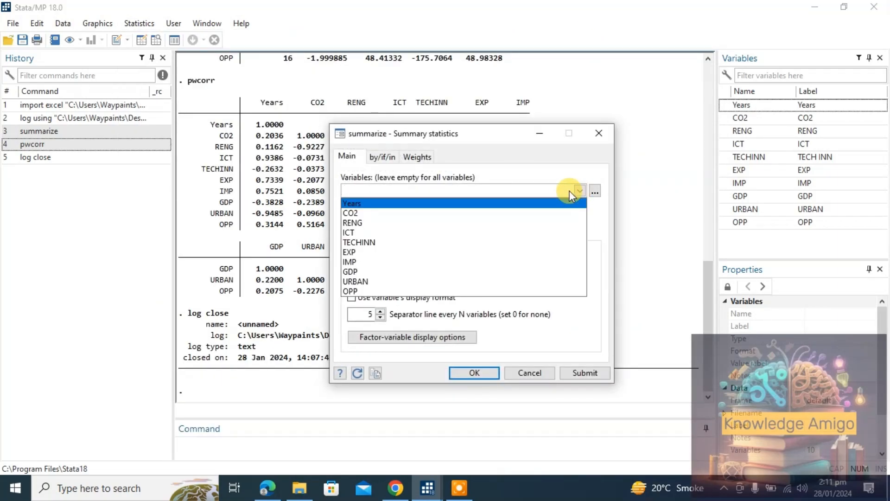
left_click(511, 217)
left_click(508, 224)
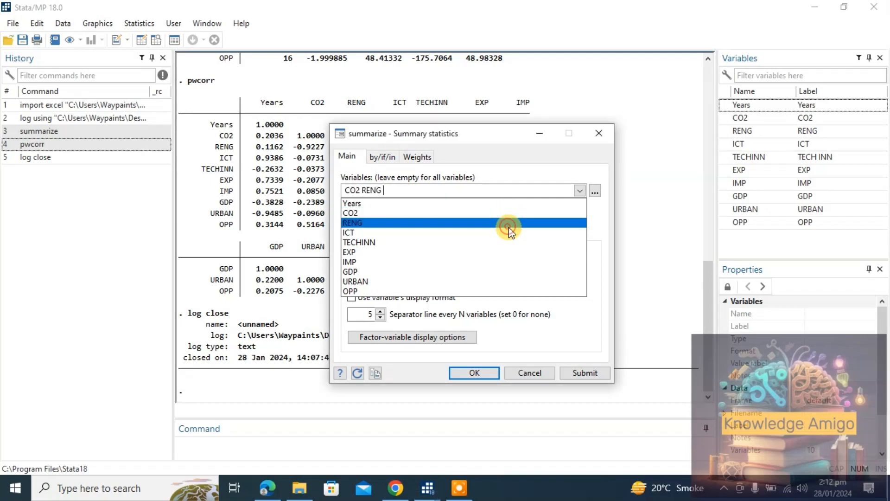
left_click(509, 241)
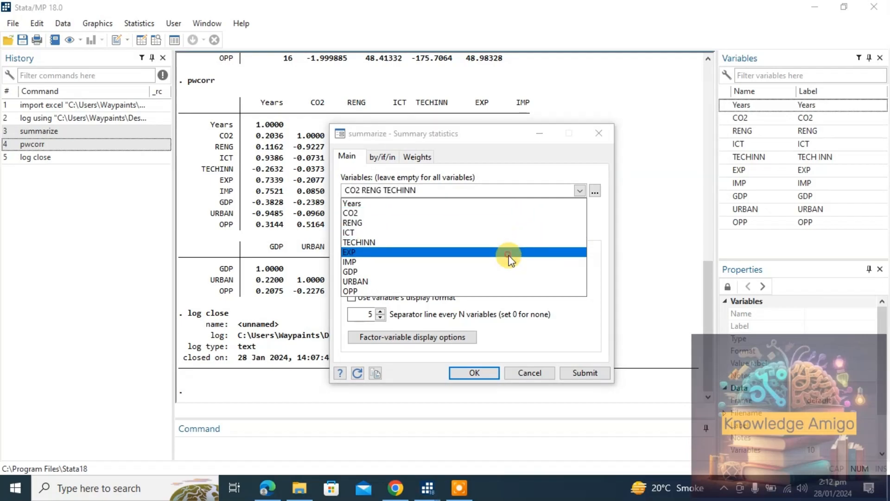
left_click(508, 255)
left_click(509, 262)
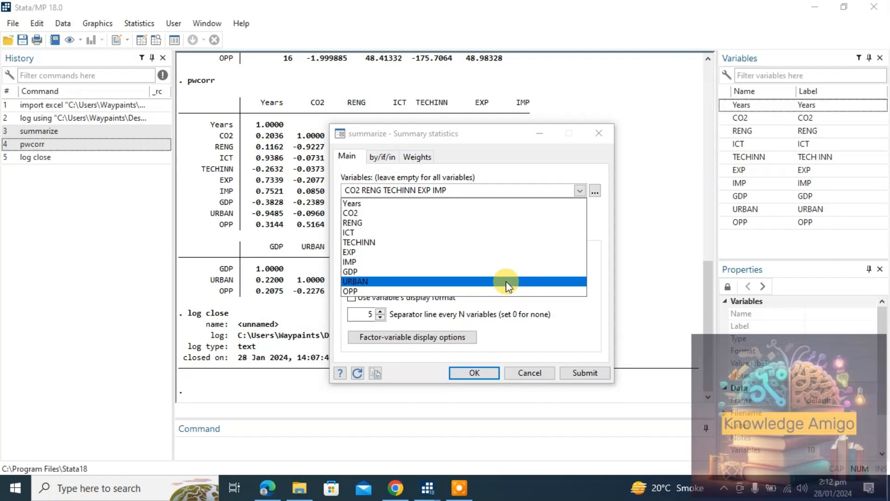
Add URBAN, OPP and GDP to the summarize variables and run the analysis with the standard display.
left_click(506, 281)
left_click(507, 291)
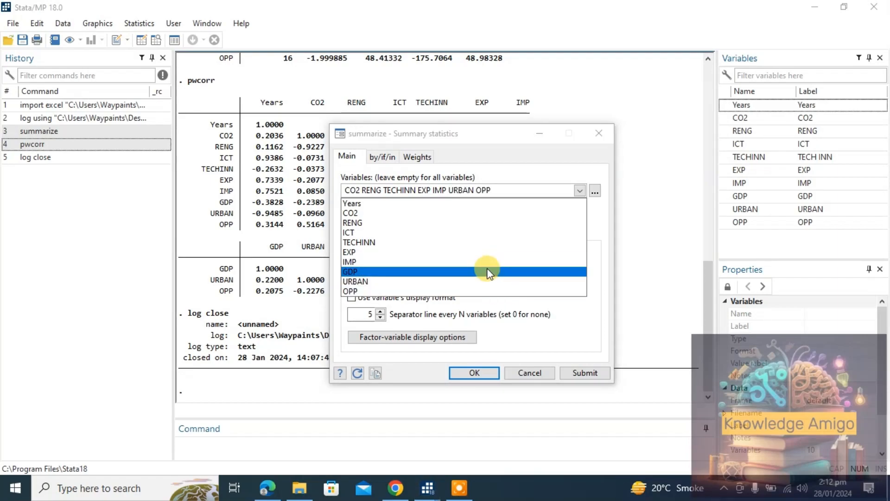
left_click(488, 271)
left_click(544, 346)
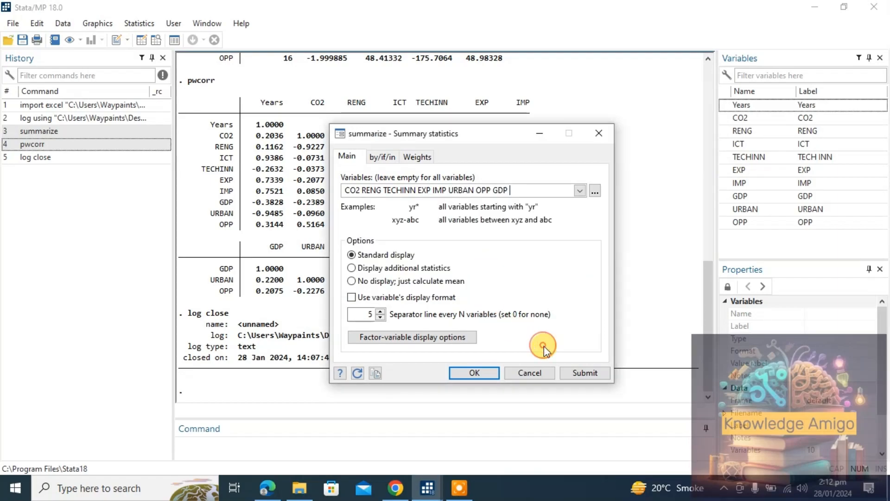
left_click(487, 371)
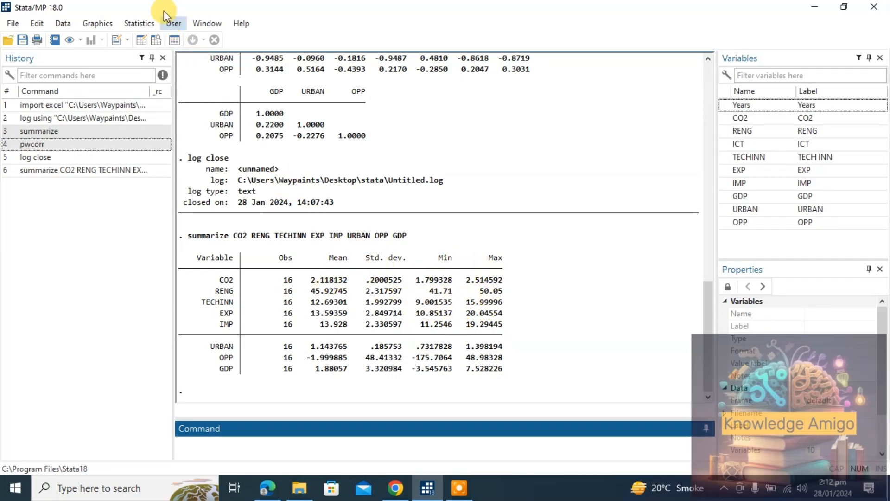
Start a Pairwise correlations analysis from the summary and descriptive statistics and add the variables CO2, RENG and ICT.
left_click(147, 23)
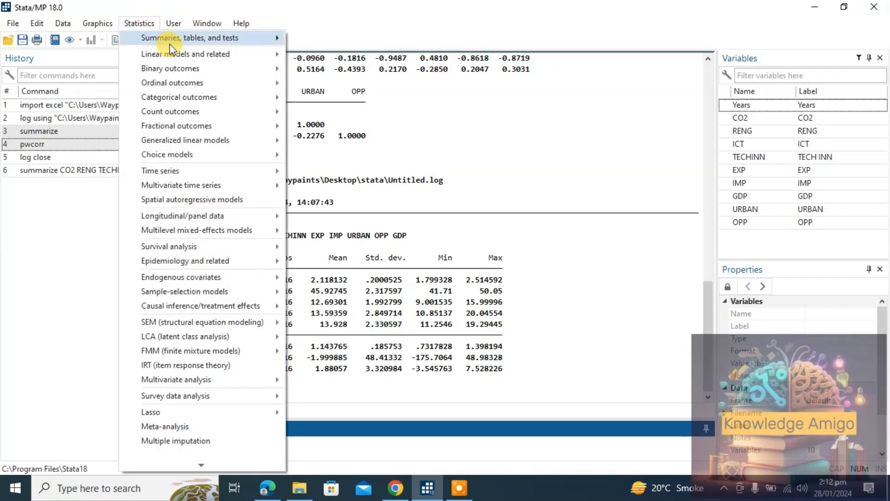
mouse_move(188, 38)
mouse_move(327, 41)
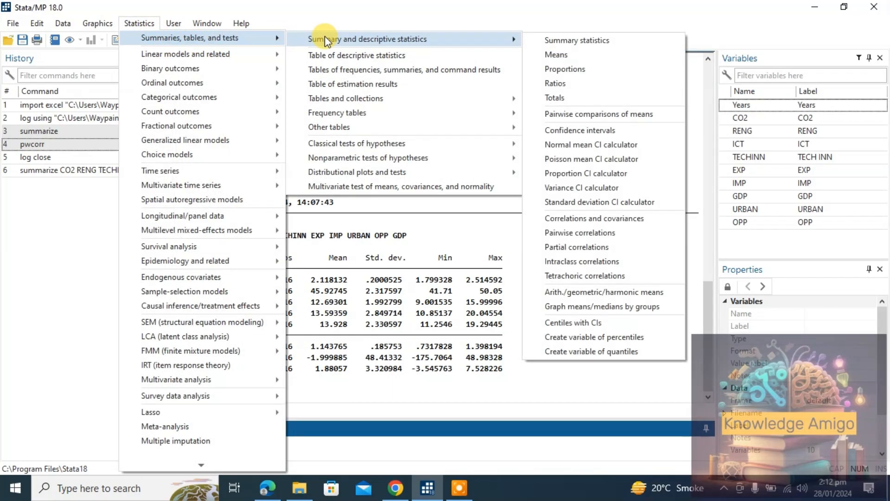
mouse_move(247, 70)
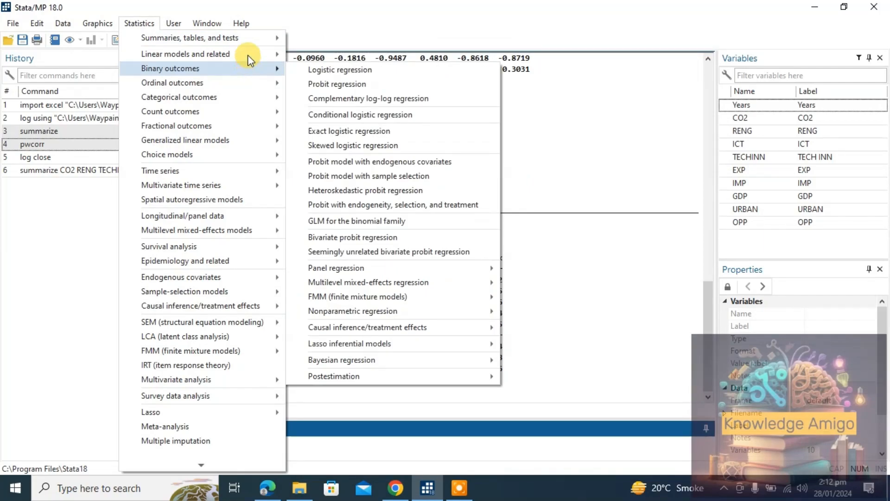
mouse_move(248, 41)
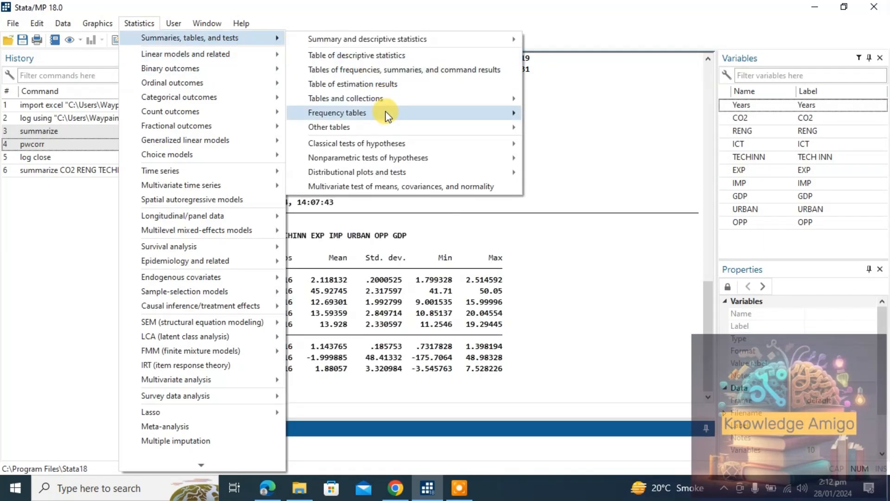
mouse_move(517, 38)
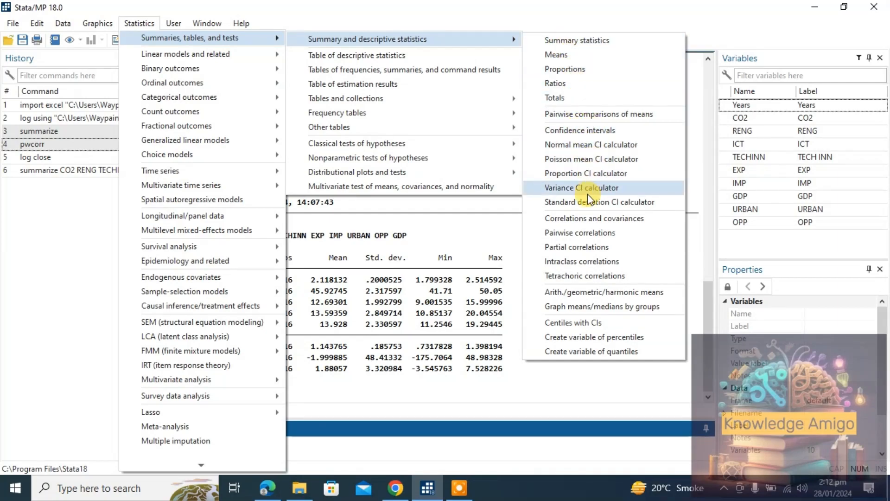
left_click(584, 226)
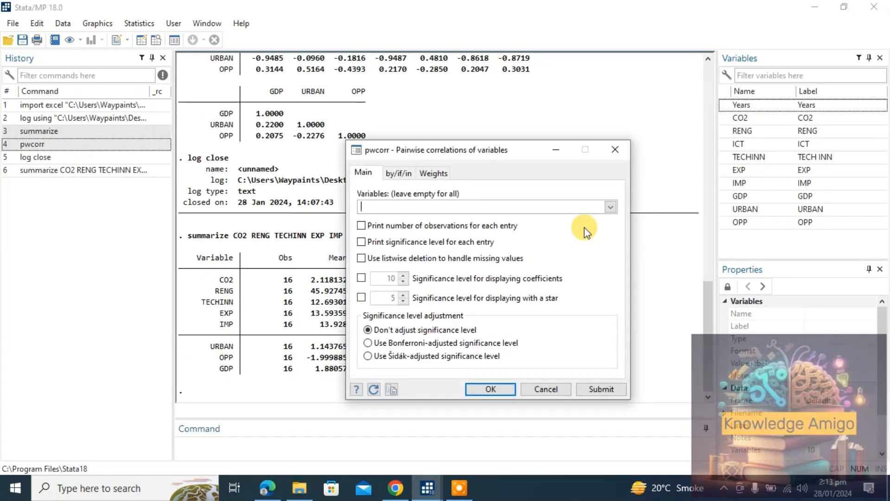
left_click(610, 207)
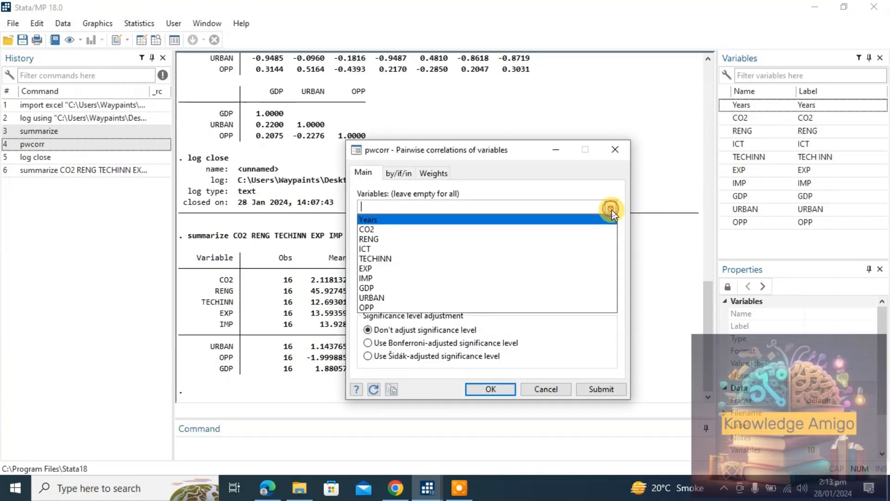
left_click(560, 230)
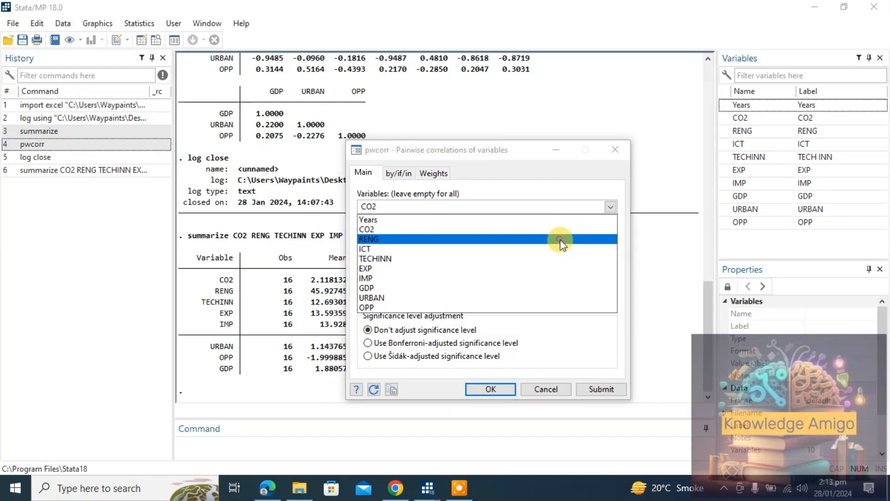
left_click(560, 239)
left_click(560, 248)
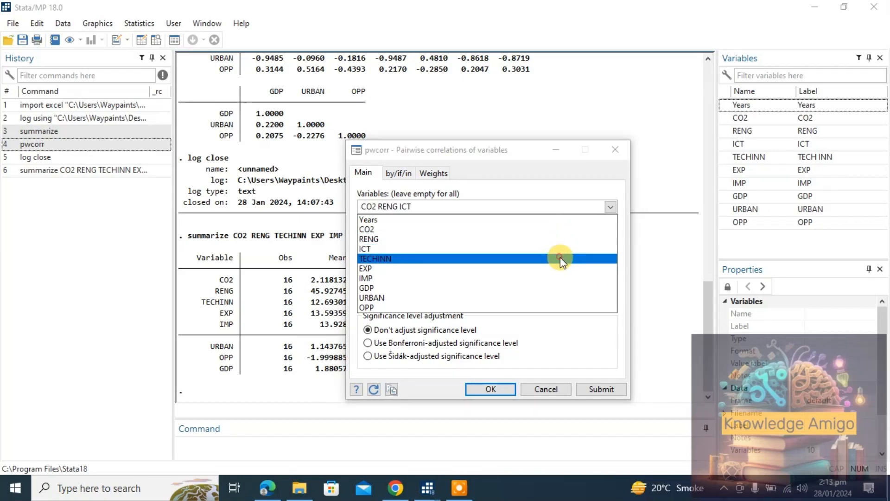
Add TECHINN, GDP and OPP to the pwcorr variables and run the analysis without significance level adjustment.
left_click(560, 258)
left_click(560, 288)
left_click(558, 306)
left_click(495, 386)
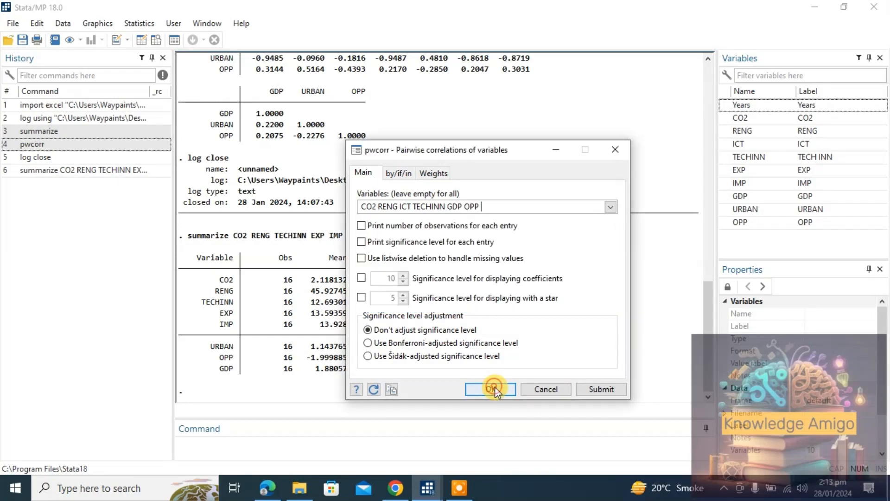
left_click(494, 387)
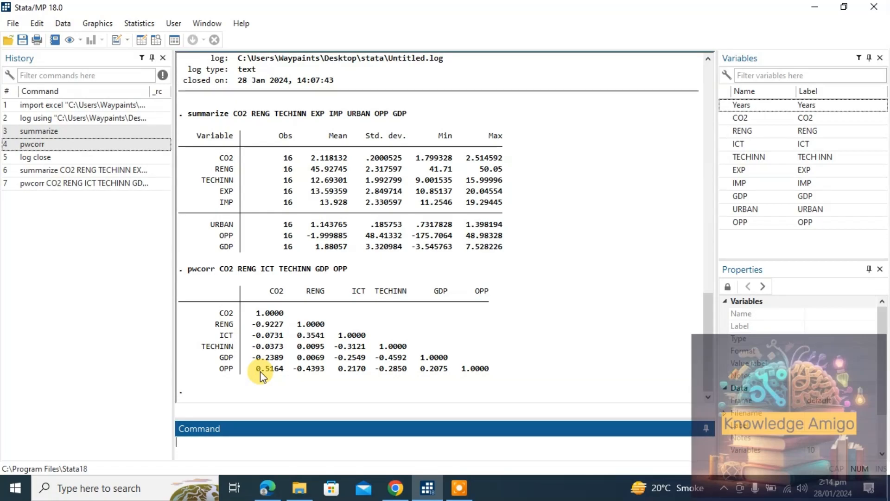
Run the commands summarize and pwcorr without a variable list to cover all variables in the dataset.
type("su")
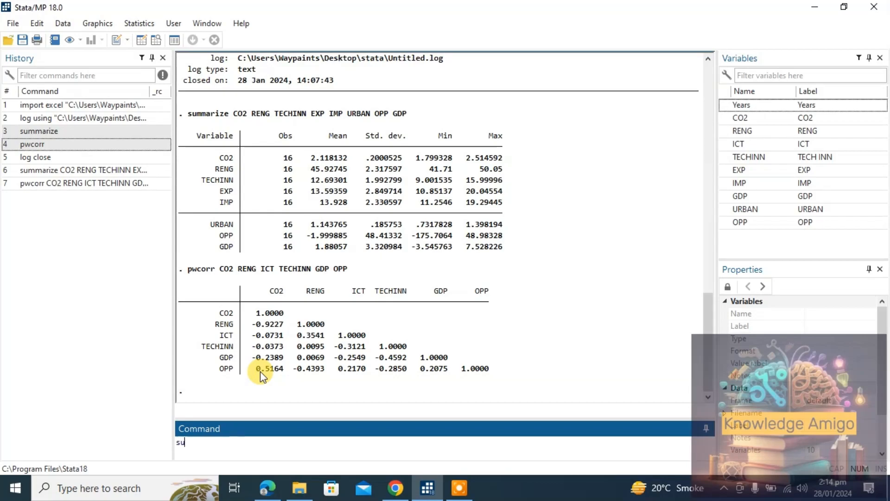
type("mmarize")
key("Return")
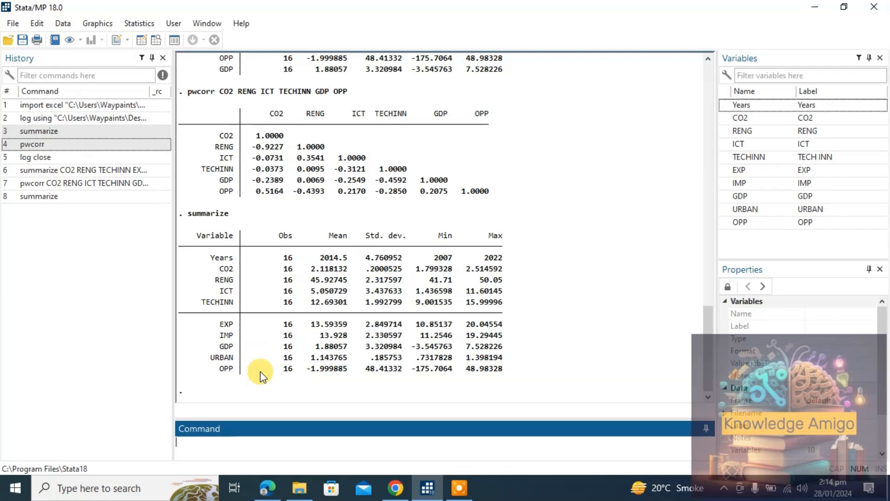
type("pwcorr")
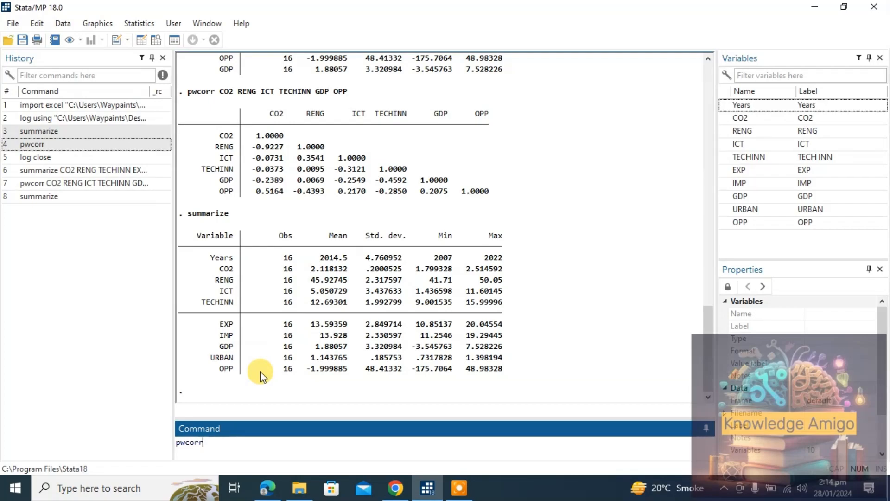
key("Return")
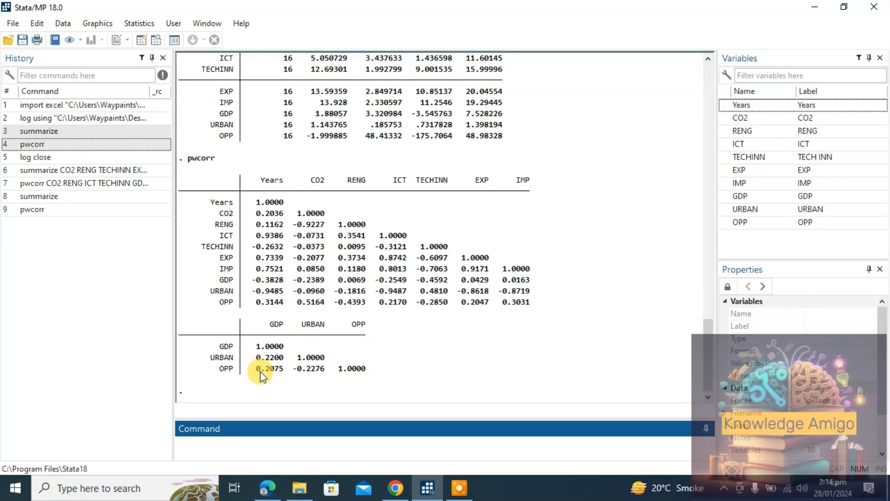